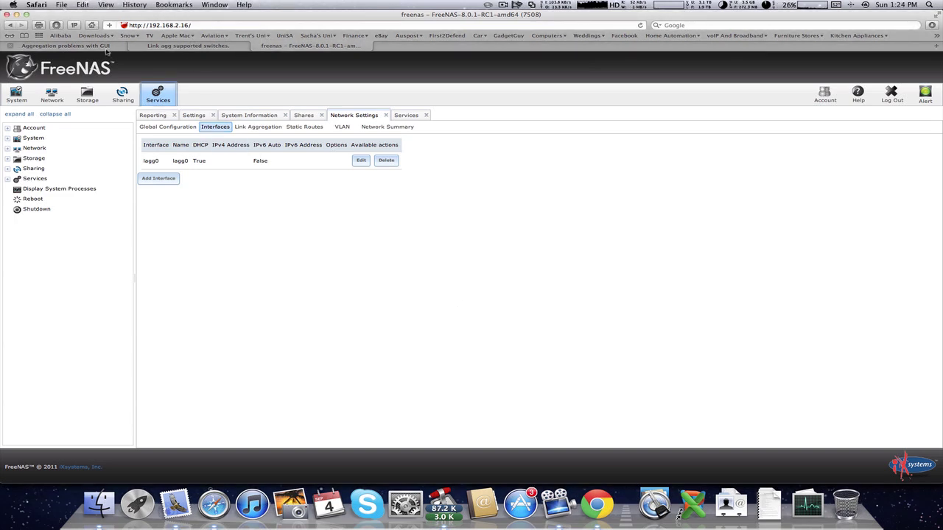
# Open the 'Link Aggregation problems with GUI' thread and highlight its title and the solved post's setup steps.
pyautogui.click(107, 46)
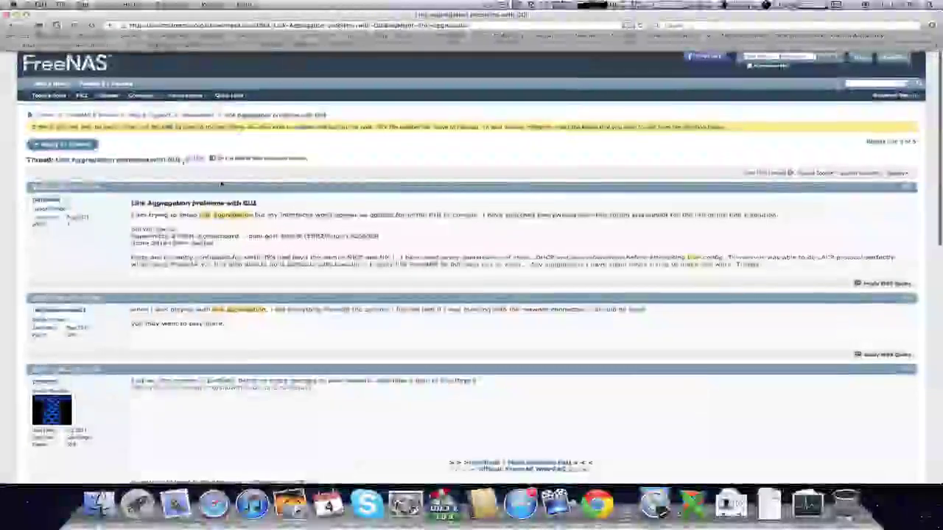
pyautogui.moveTo(131, 204); pyautogui.dragTo(259, 206)
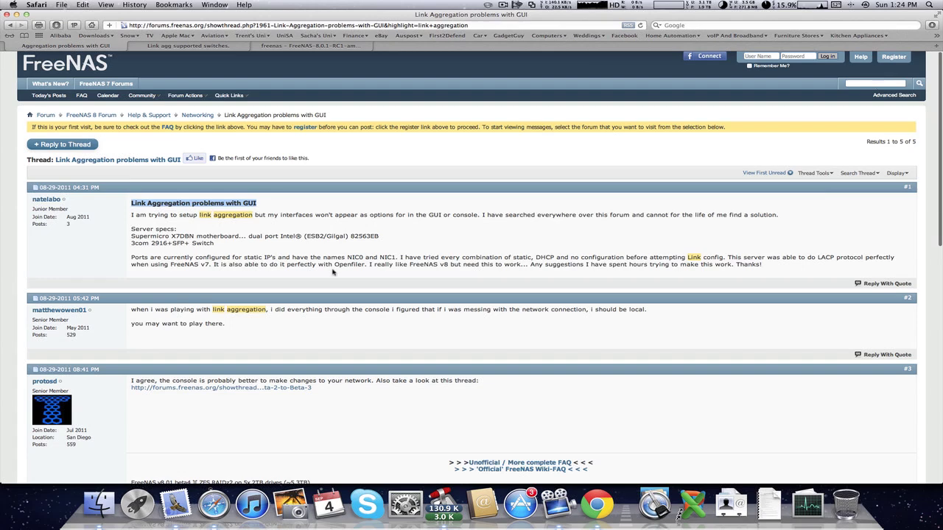
pyautogui.scroll(-10, 338, 275)
pyautogui.scroll(3, 316, 261)
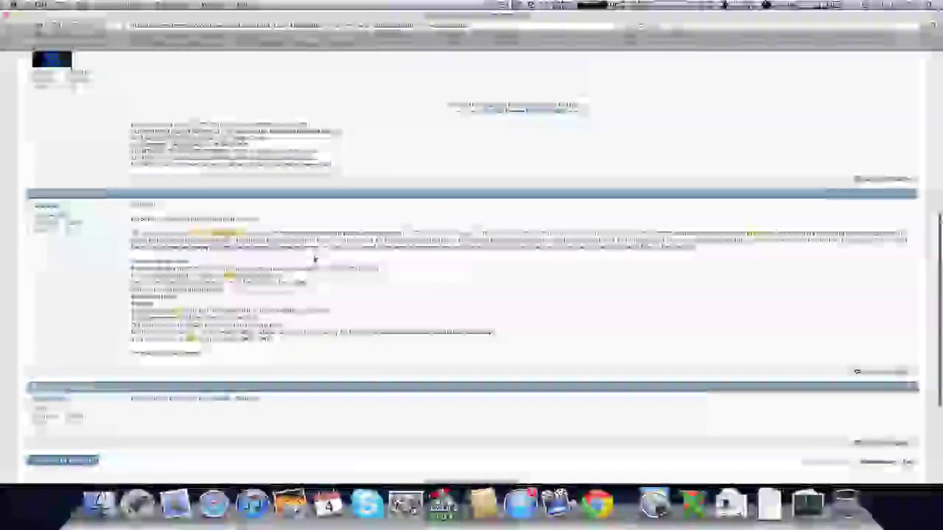
pyautogui.moveTo(274, 341); pyautogui.dragTo(132, 260)
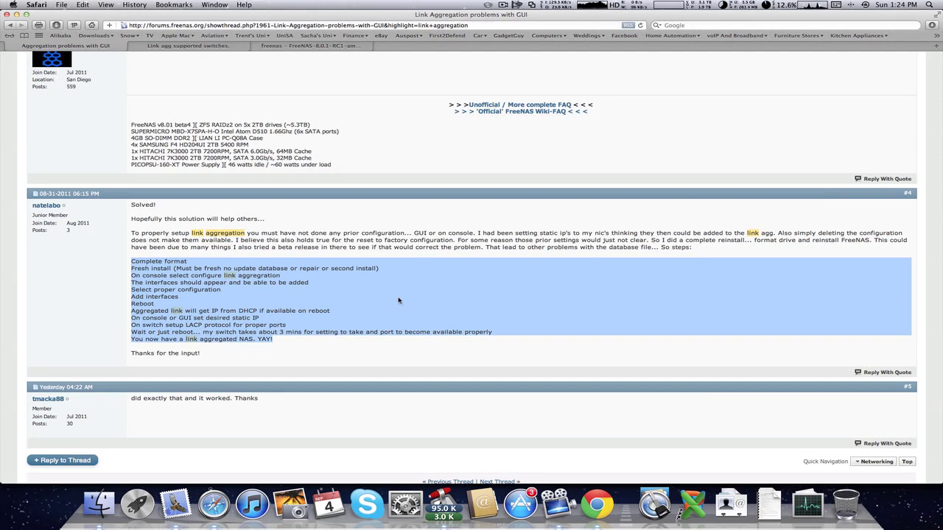
pyautogui.click(398, 301)
# Highlight the 'Complete format' step in the solved post's list.
pyautogui.moveTo(146, 261); pyautogui.dragTo(196, 261)
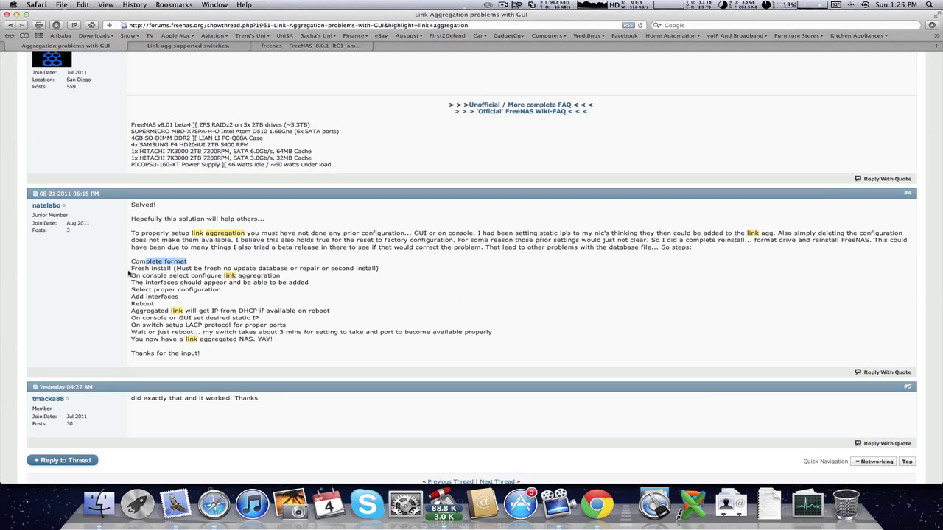
# Highlight the 'On console select configure link aggregation' line and the 'interfaces should appear' line.
pyautogui.moveTo(144, 275); pyautogui.dragTo(254, 275)
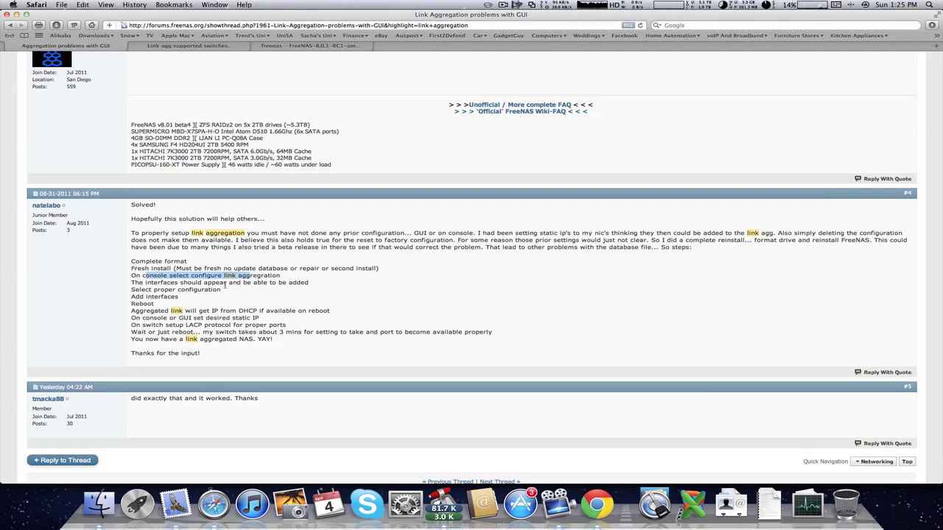
pyautogui.moveTo(176, 284); pyautogui.dragTo(273, 285)
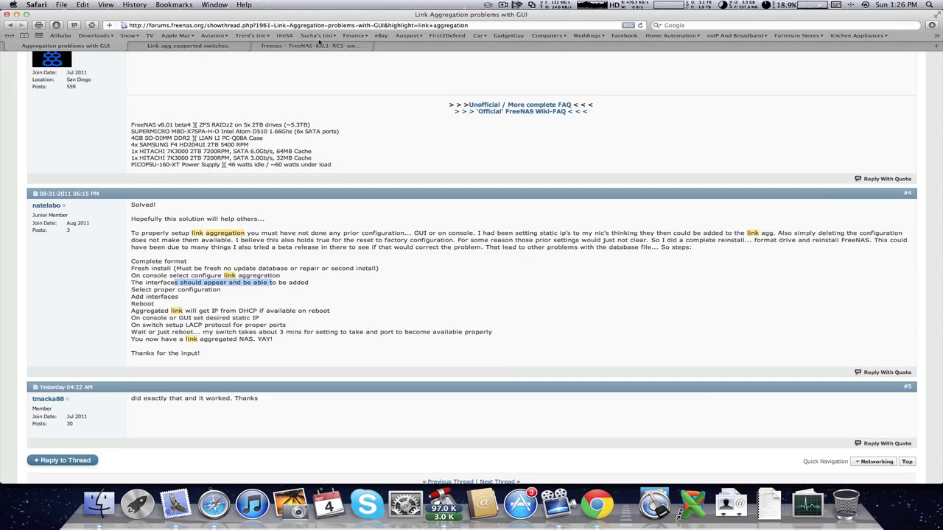
# Review lagg0's interface settings in FreeNAS, cancelling without changes so DHCP stays on.
pyautogui.click(269, 46)
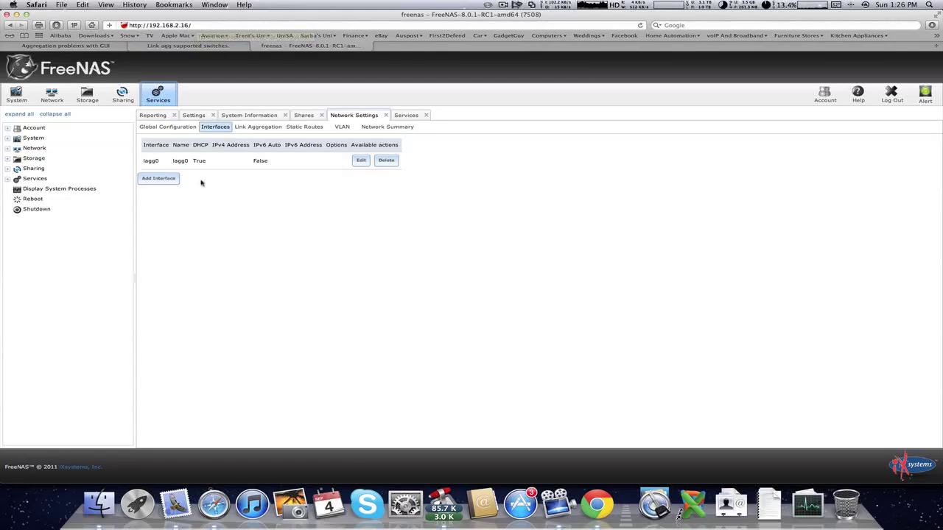
pyautogui.click(361, 160)
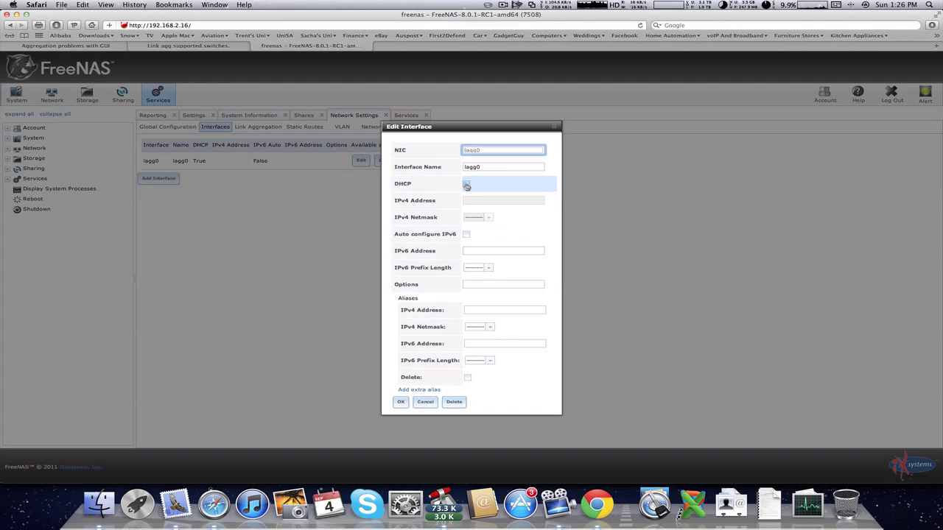
pyautogui.click(467, 186)
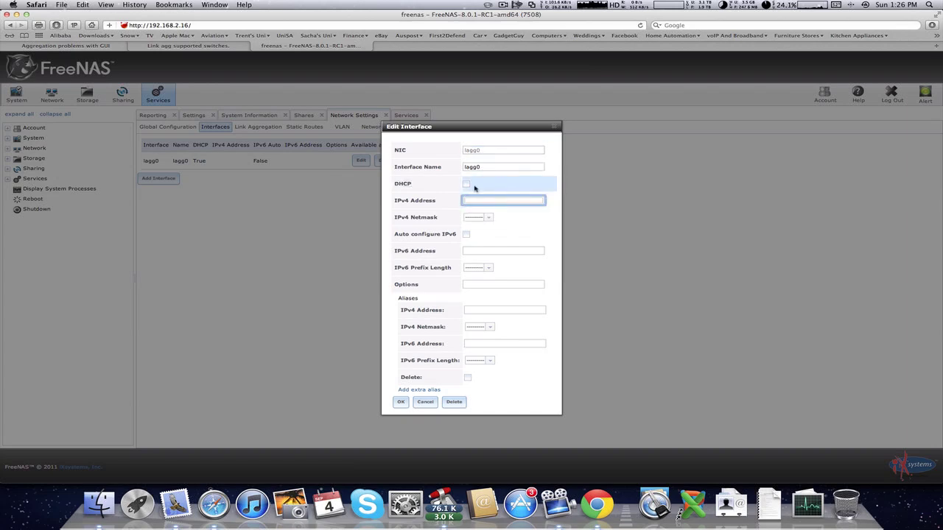
pyautogui.click(426, 402)
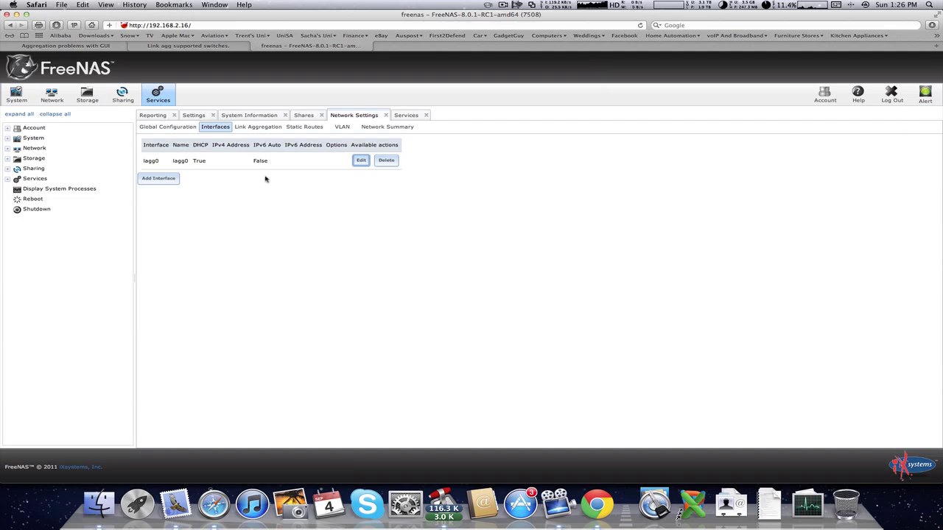
pyautogui.hotkey('ctrl', 'Tab')
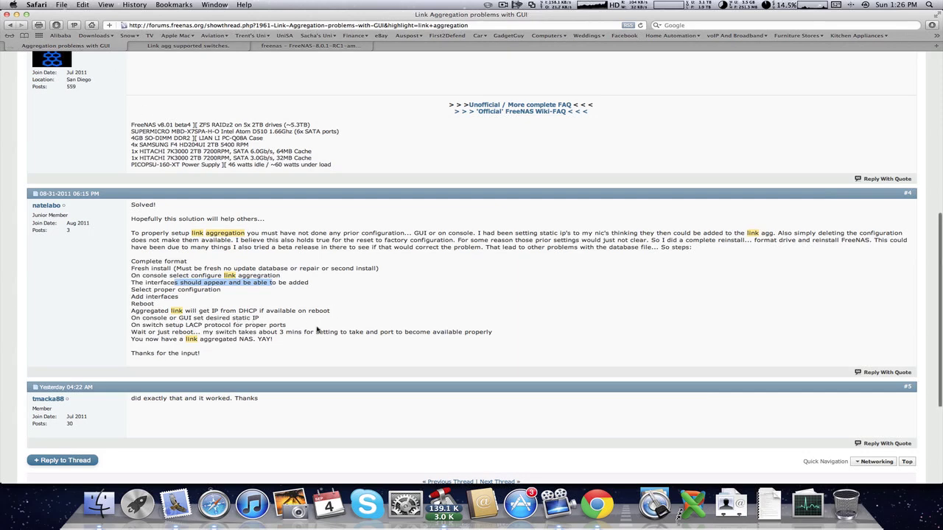
# Highlight the 'On switch setup LACP protocol' step and glance at the Netgear switch's admin page.
pyautogui.moveTo(287, 325); pyautogui.dragTo(130, 325)
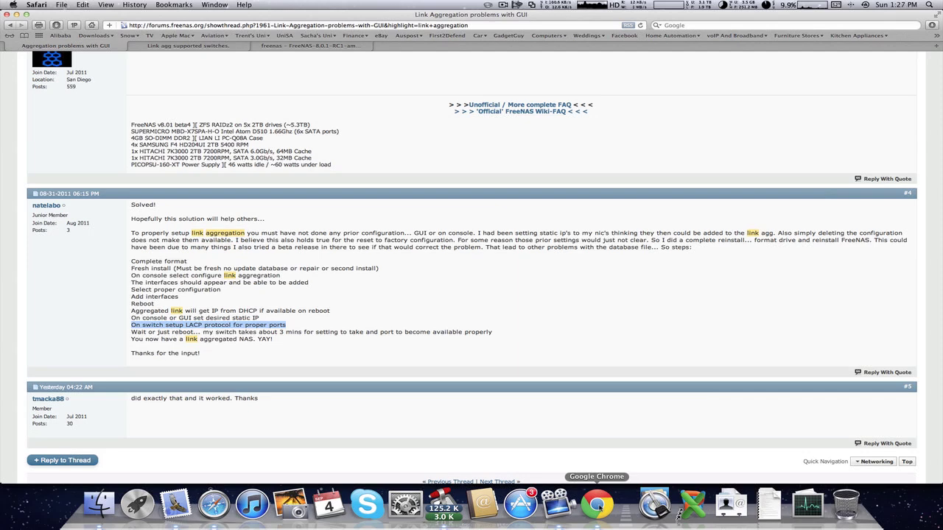
pyautogui.click(597, 505)
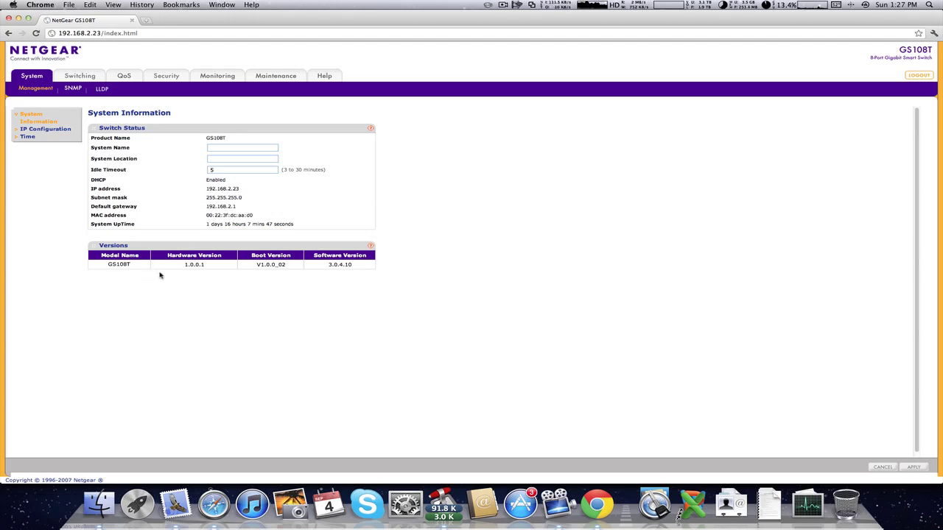
pyautogui.press('super+Tab')
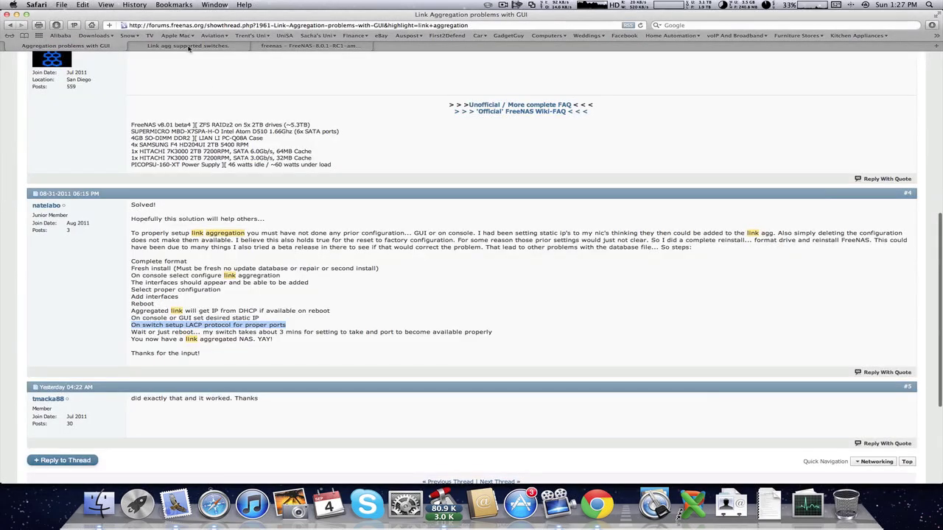
pyautogui.click(188, 45)
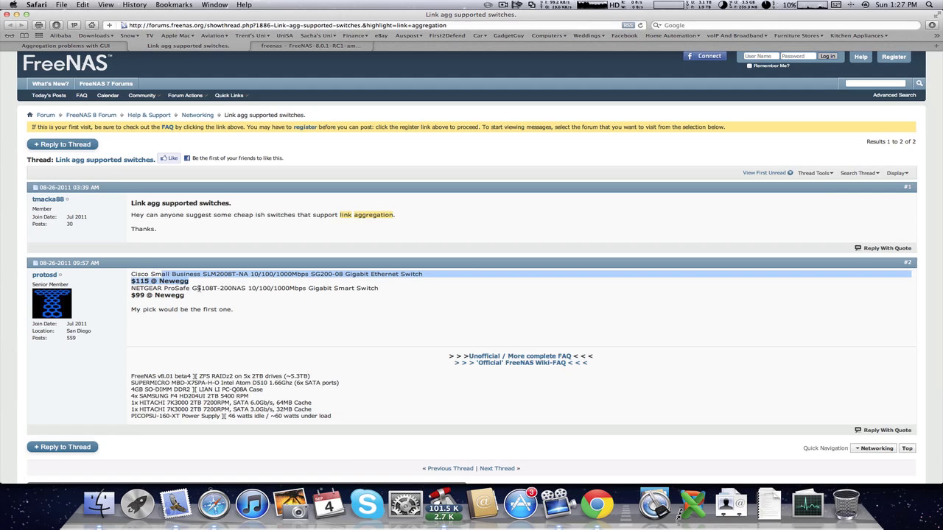
# Highlight the recommended Cisco and NETGEAR ProSafe switches in the 'Link agg supported switches.' thread.
pyautogui.moveTo(193, 288); pyautogui.dragTo(137, 274)
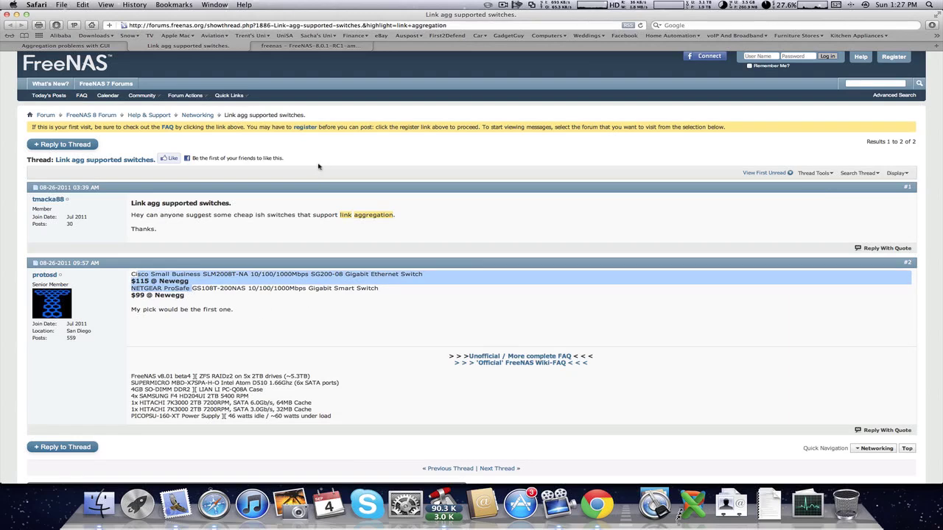
pyautogui.click(312, 45)
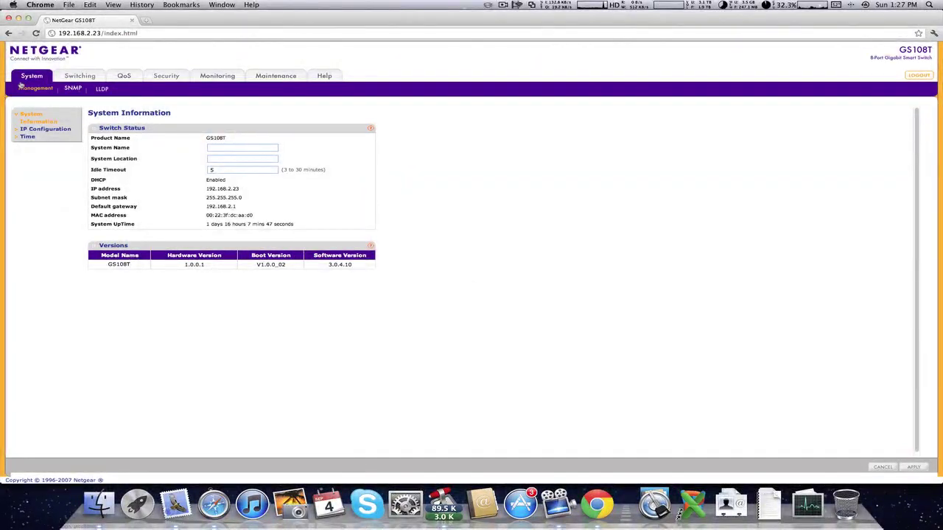
# Log in to the Netgear GS108T switch's web admin with the account password.
pyautogui.click(32, 75)
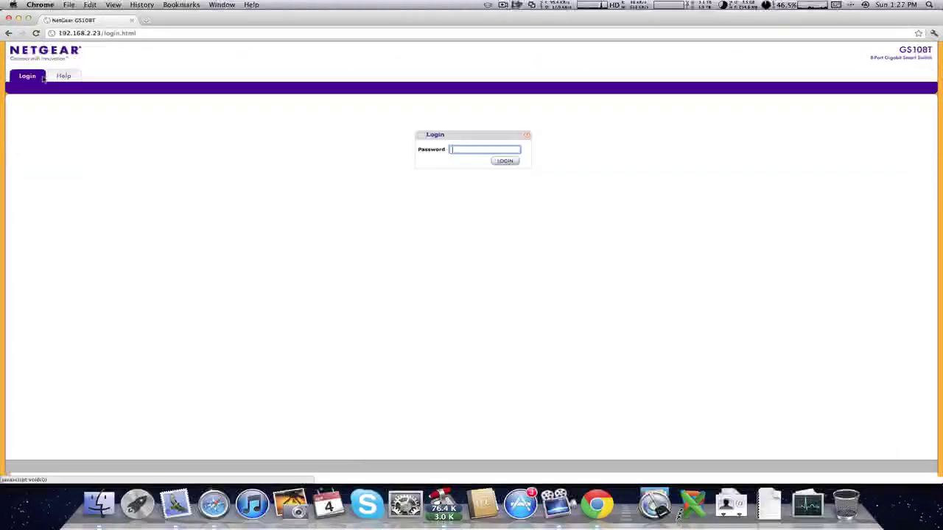
pyautogui.write('password')
pyautogui.press('Return')
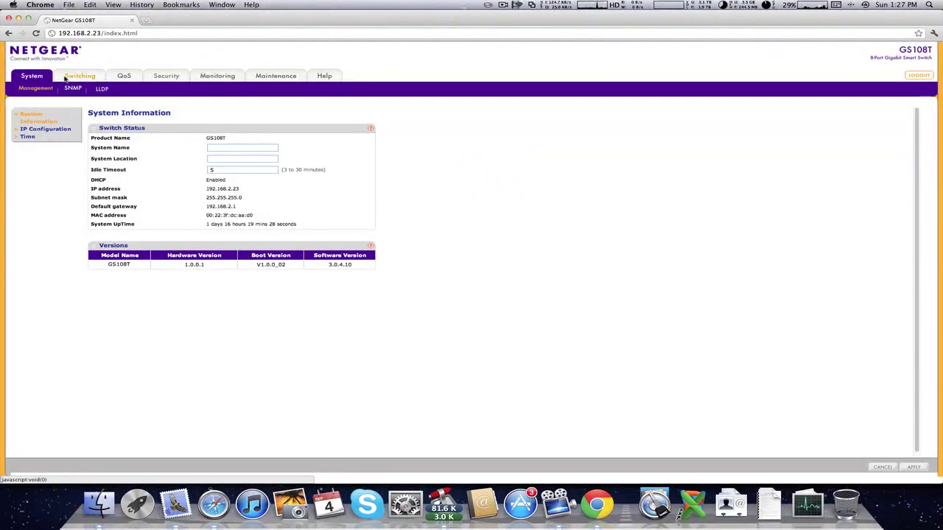
# On Switching > LAG > LAG Membership, keep LAG ID 1 and make ports 02 and 03 members.
pyautogui.click(74, 76)
pyautogui.click(47, 88)
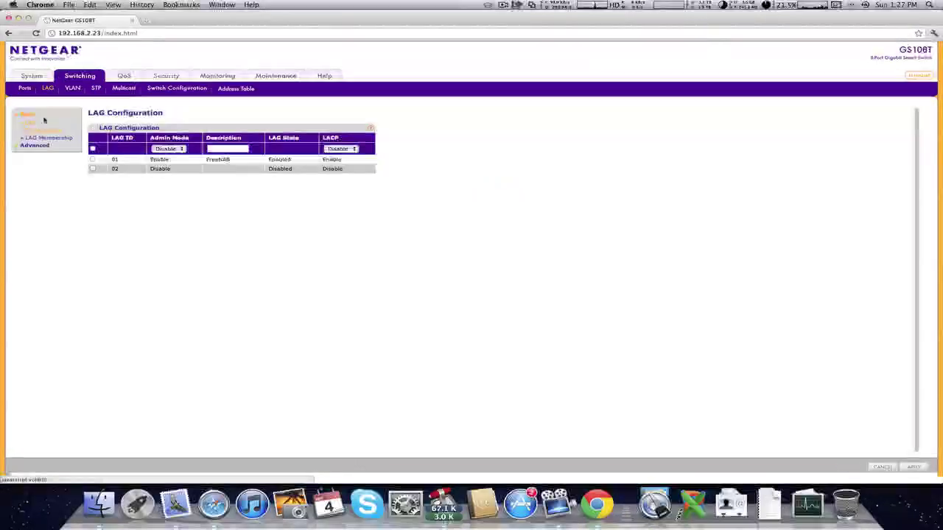
pyautogui.click(53, 137)
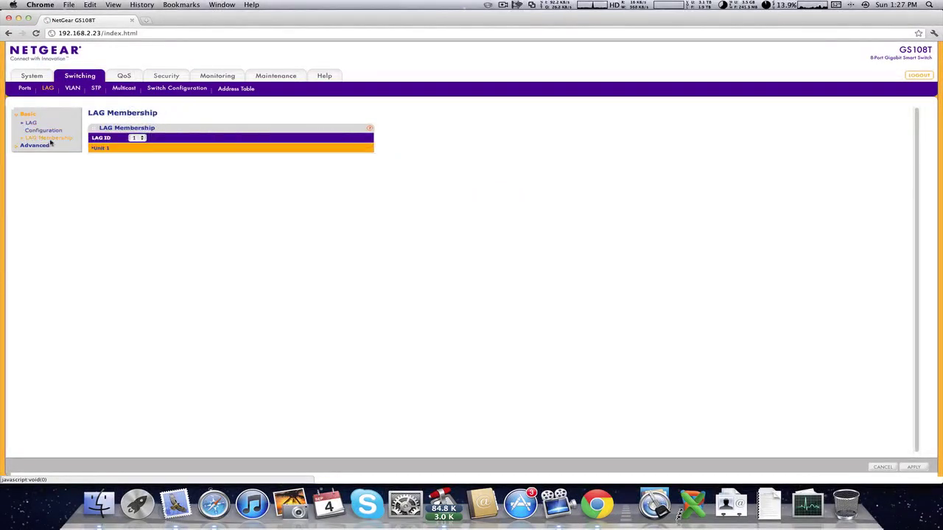
pyautogui.click(102, 149)
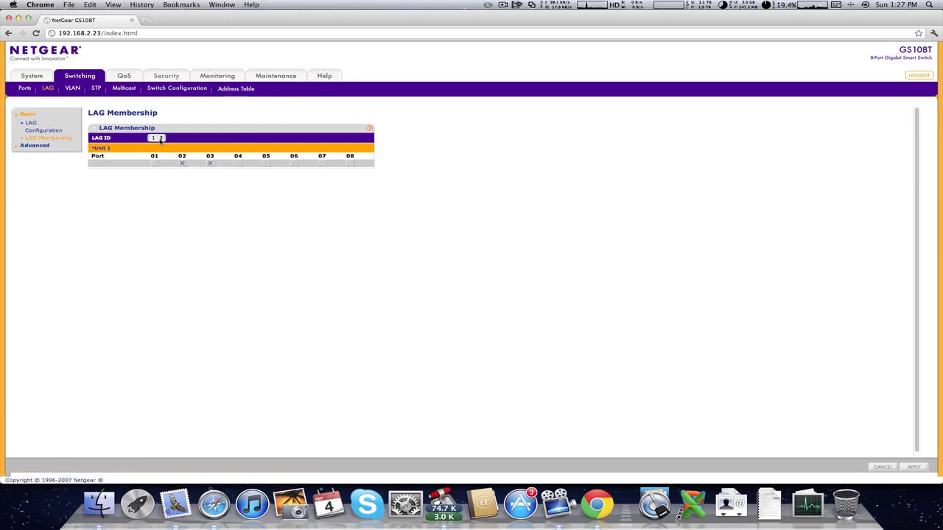
pyautogui.click(160, 139)
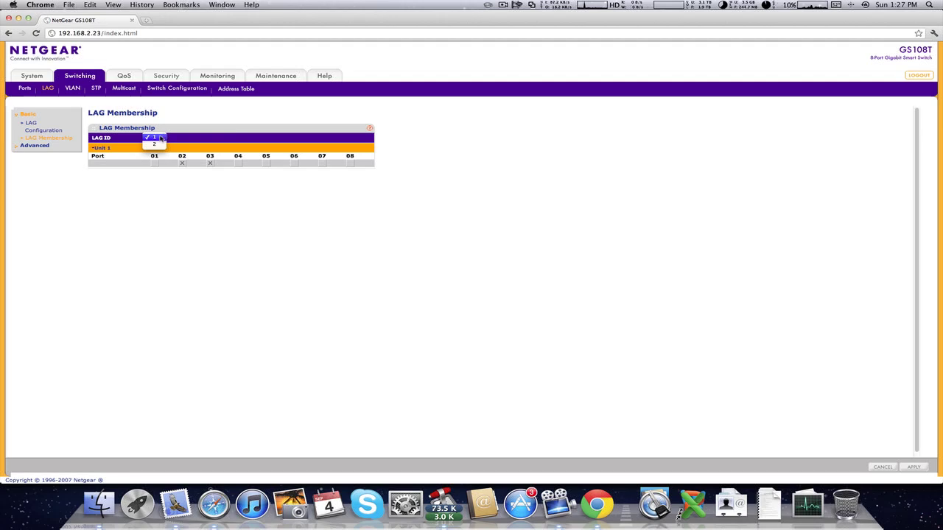
pyautogui.click(175, 161)
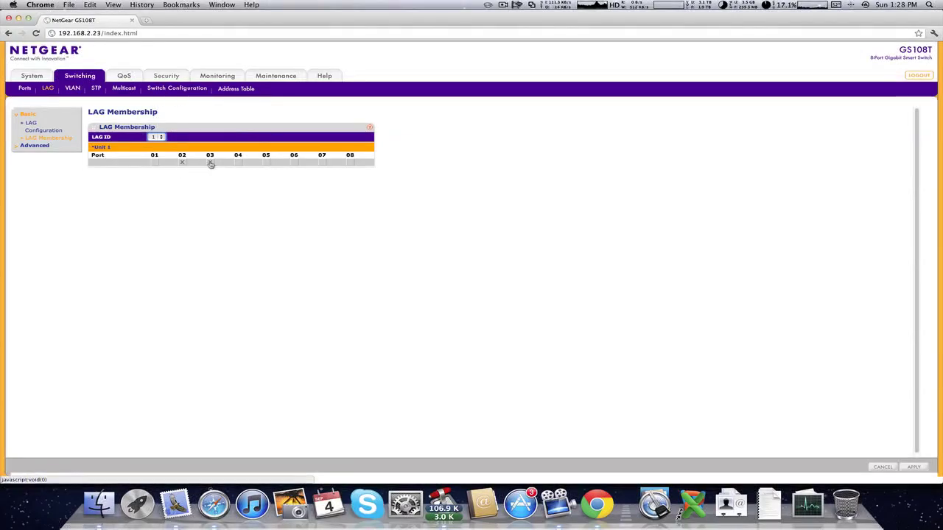
pyautogui.click(210, 163)
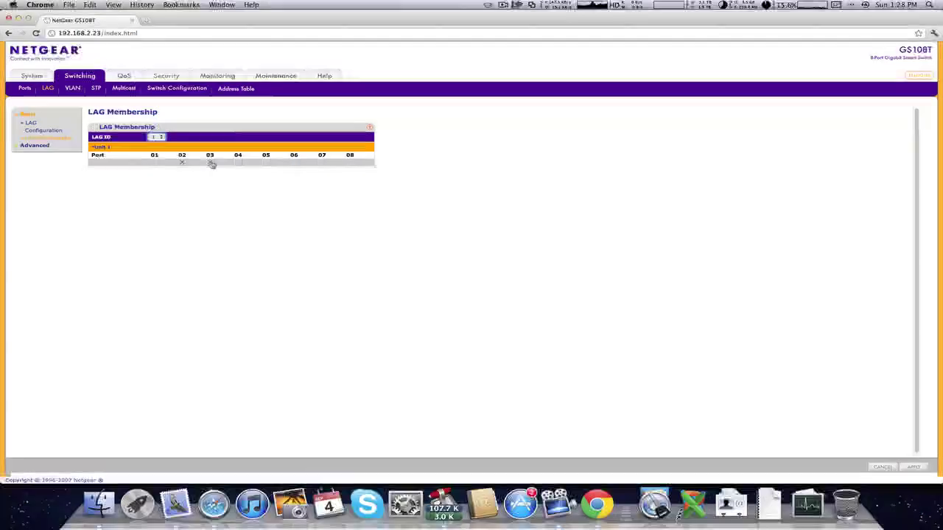
# Show LAG Configuration and select LAG 01 'FreeNAS', enabled with LACP enabled.
pyautogui.click(51, 130)
pyautogui.click(49, 137)
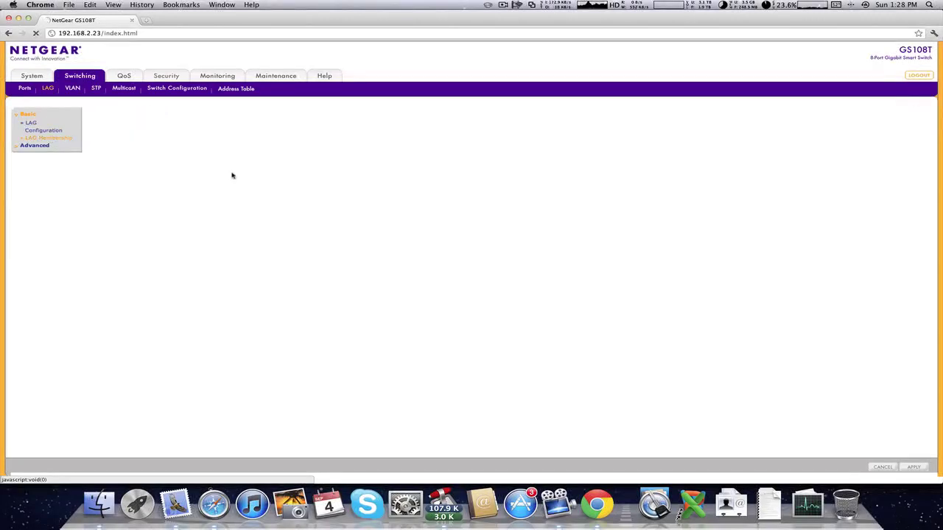
pyautogui.click(48, 131)
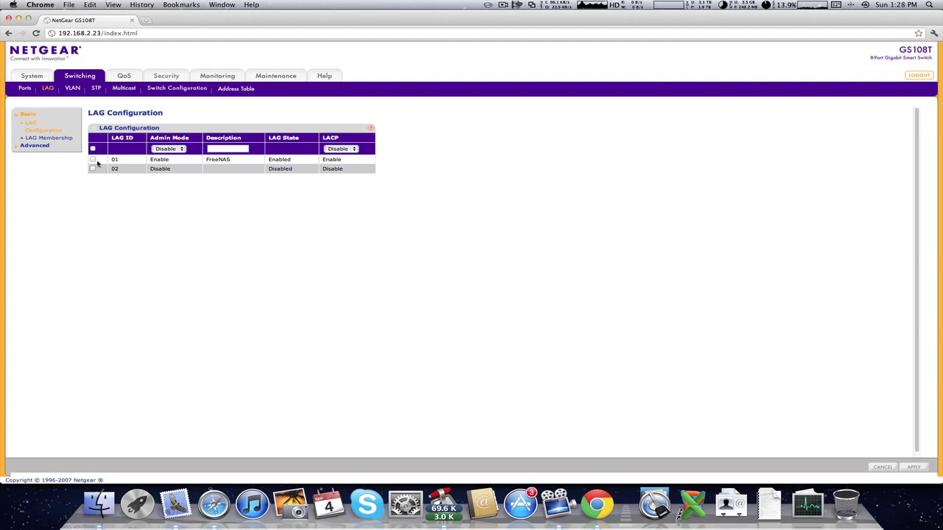
pyautogui.click(92, 159)
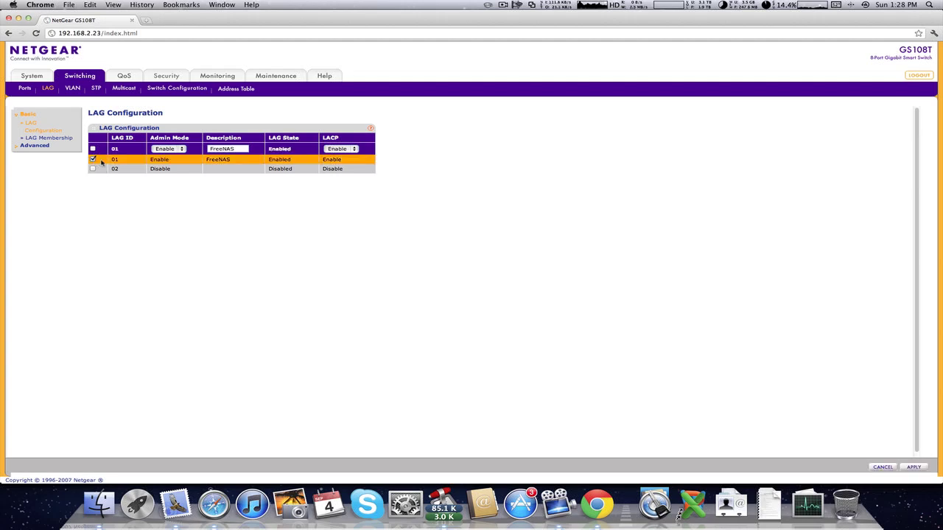
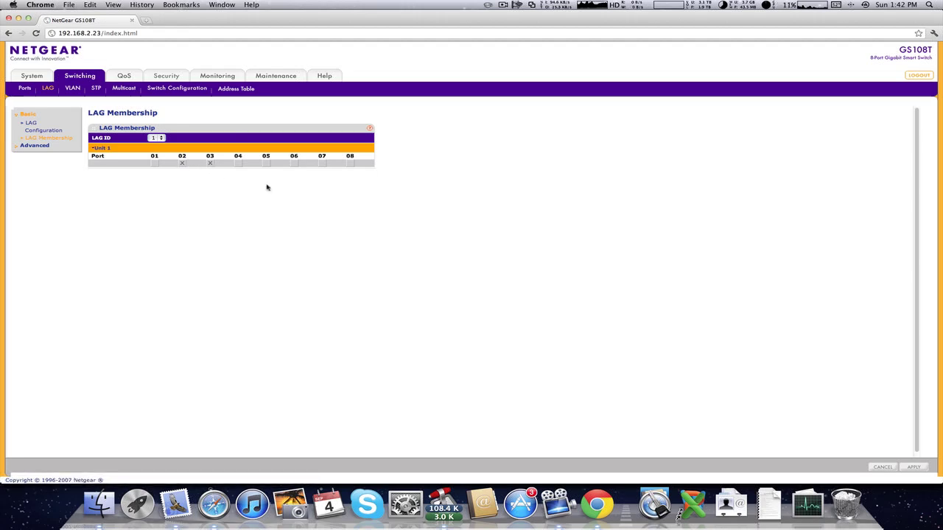
# Tick port 02 and port 03 as members on the LAG 1 membership page.
pyautogui.click(210, 164)
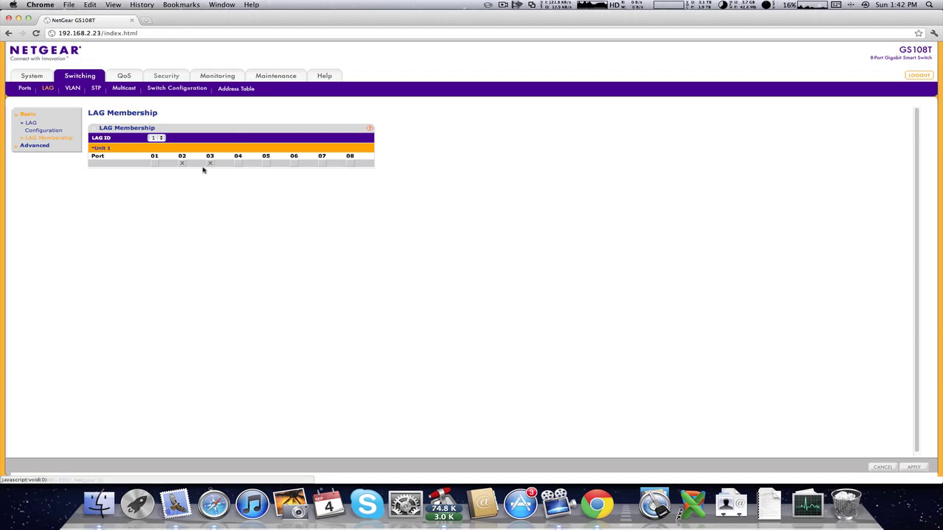
pyautogui.click(183, 164)
pyautogui.click(182, 164)
pyautogui.click(182, 164)
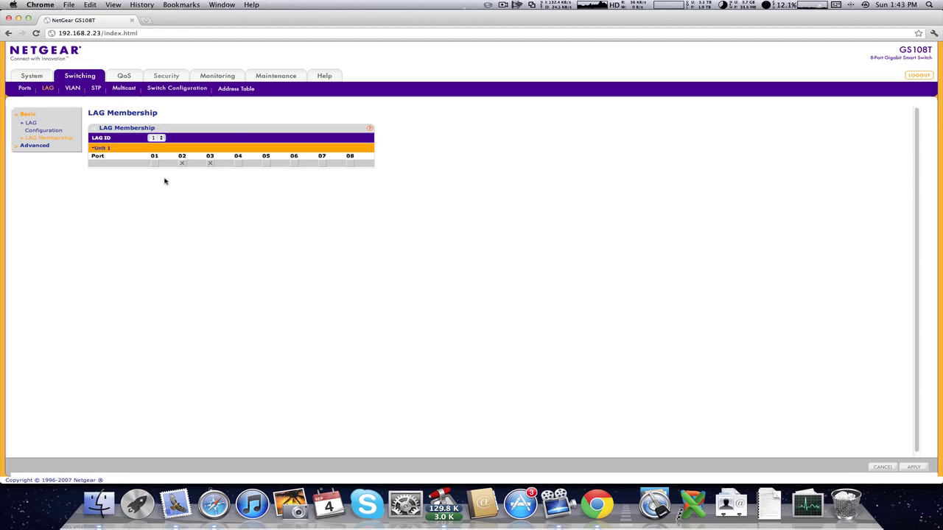
pyautogui.click(162, 138)
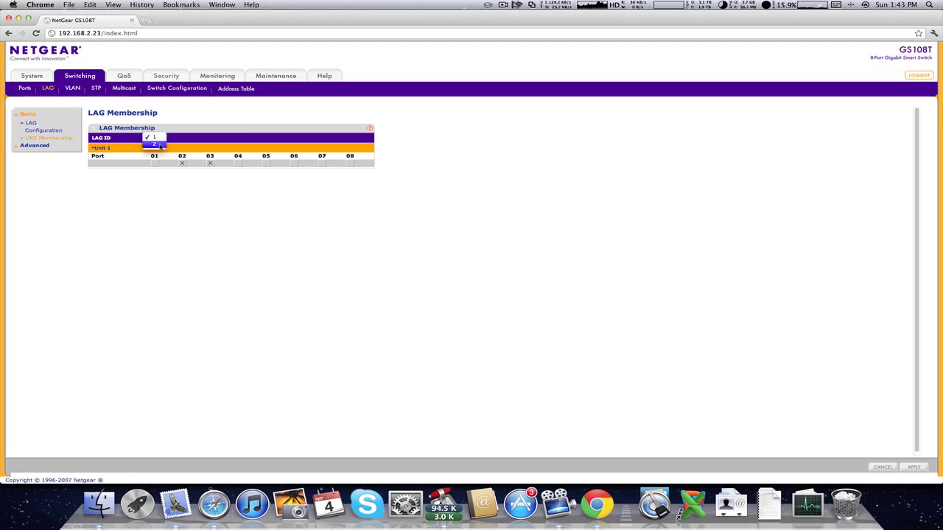
# Switch the LAG ID to 2 and add ports 01 and 04 as its members.
pyautogui.click(160, 145)
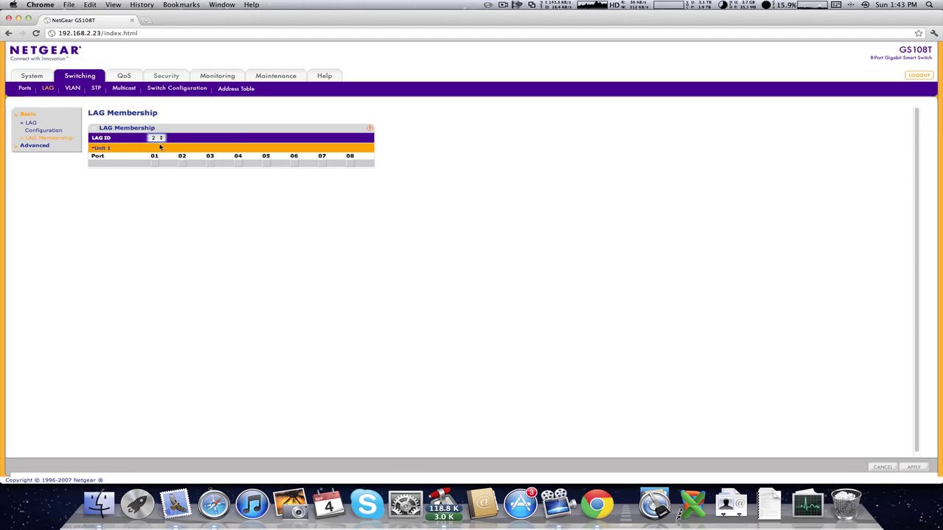
pyautogui.click(156, 164)
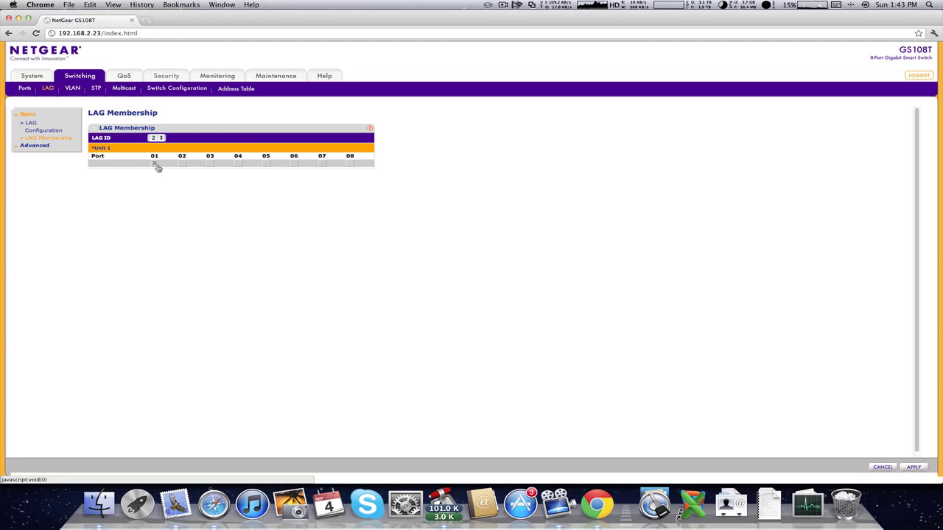
pyautogui.click(239, 163)
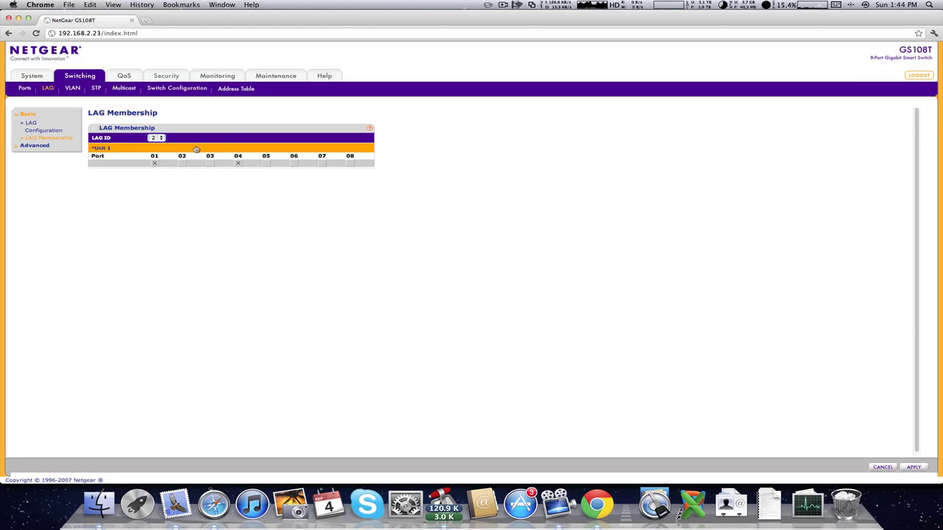
# Review LAG Configuration with LAG 02 selected, then return to LAG 1's port membership table.
pyautogui.click(157, 138)
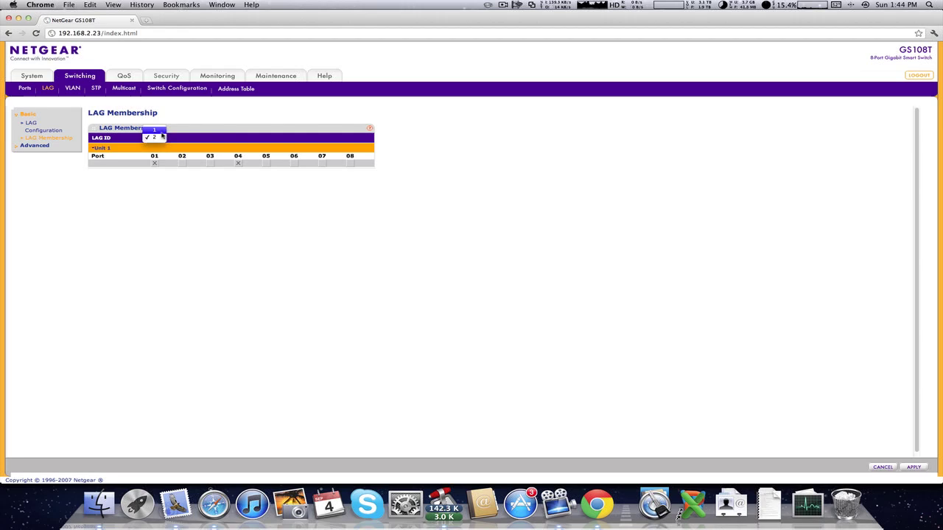
pyautogui.click(188, 131)
pyautogui.click(43, 129)
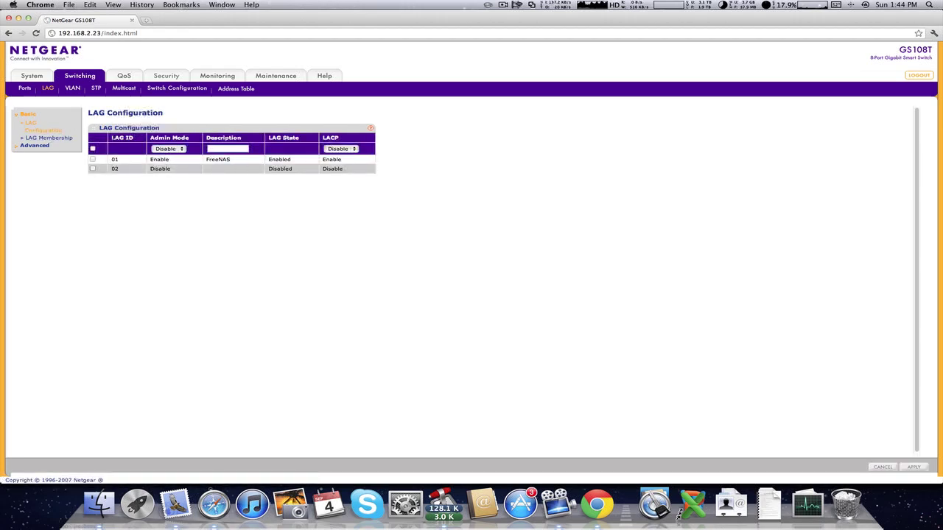
pyautogui.click(93, 169)
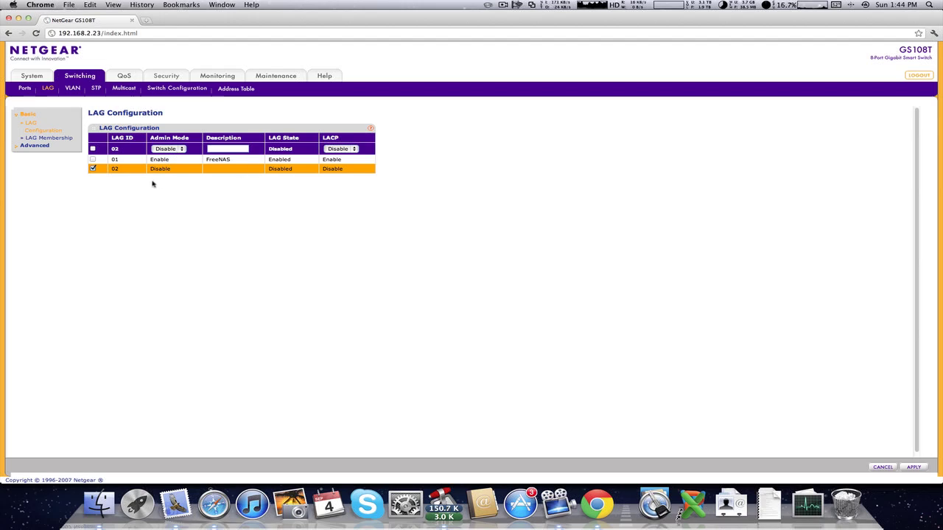
pyautogui.click(66, 139)
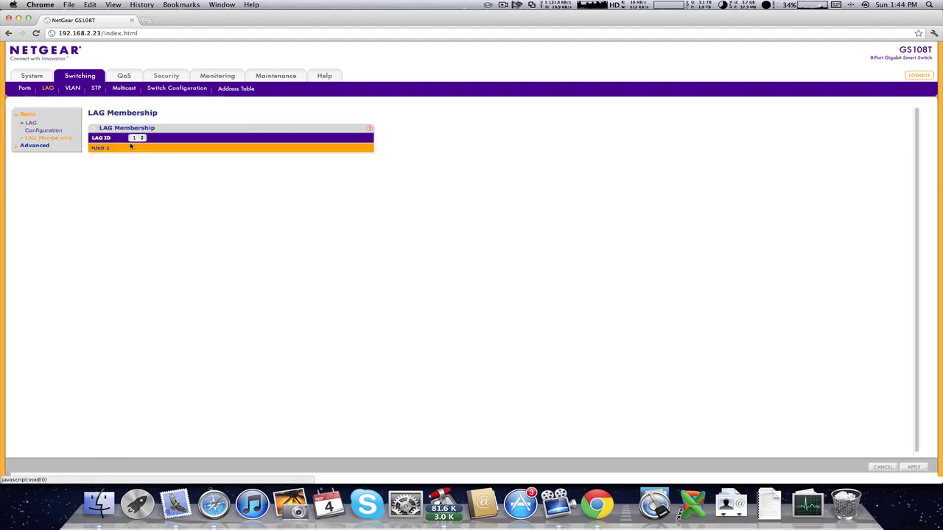
pyautogui.click(93, 149)
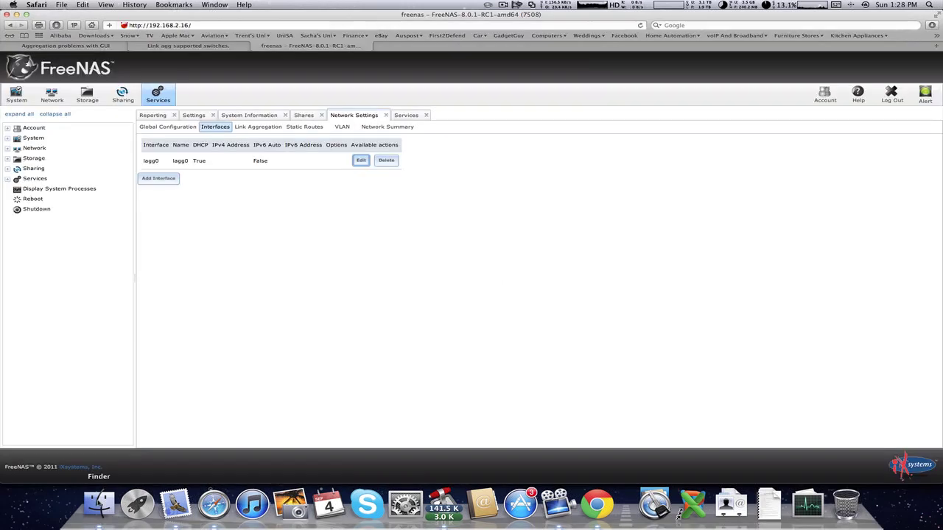
# Open the Media share in Finder, then go back to the FreeNAS page in Safari.
pyautogui.click(99, 504)
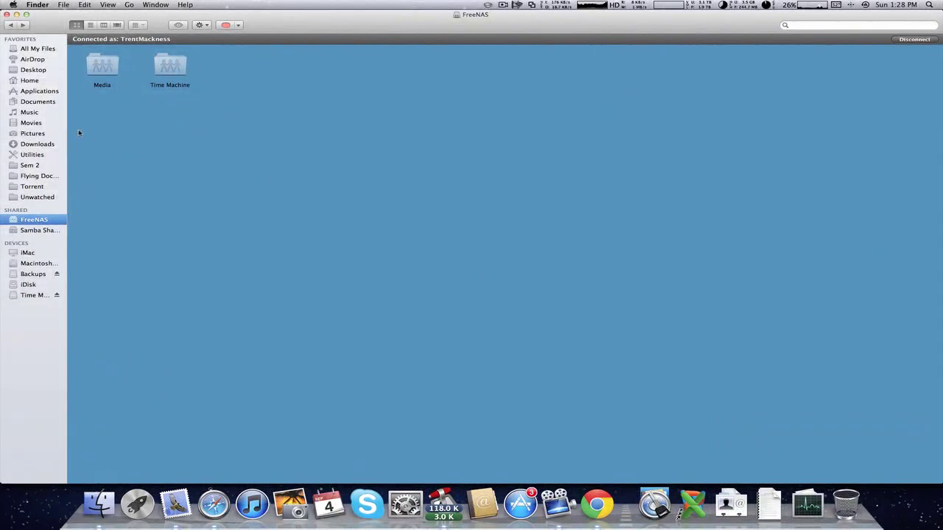
pyautogui.doubleClick(101, 68)
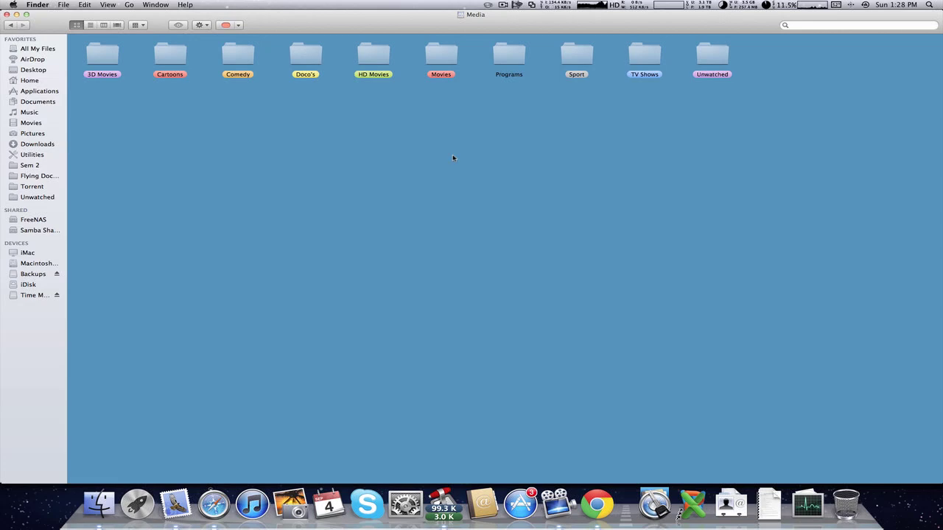
pyautogui.press('super+Tab')
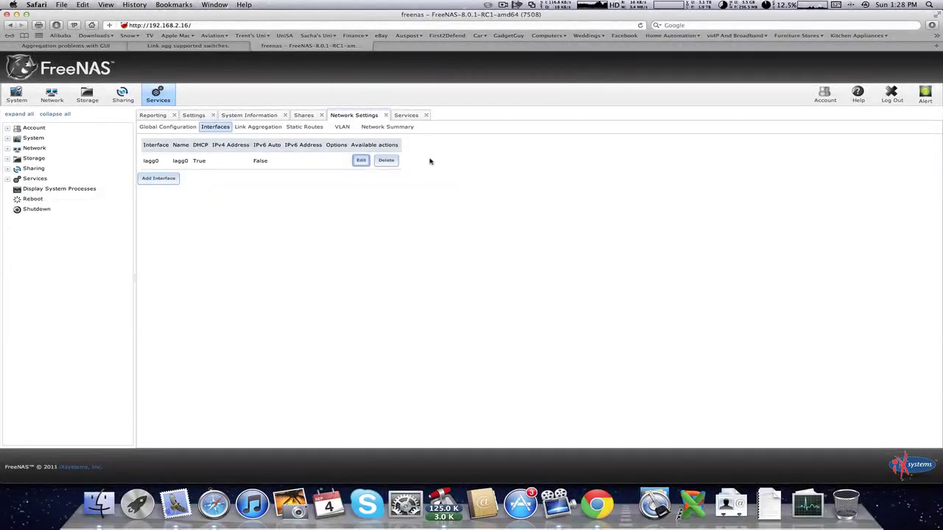
# Show the hourly Reporting graphs for alc0, sk0 and lagg0 traffic.
pyautogui.click(152, 115)
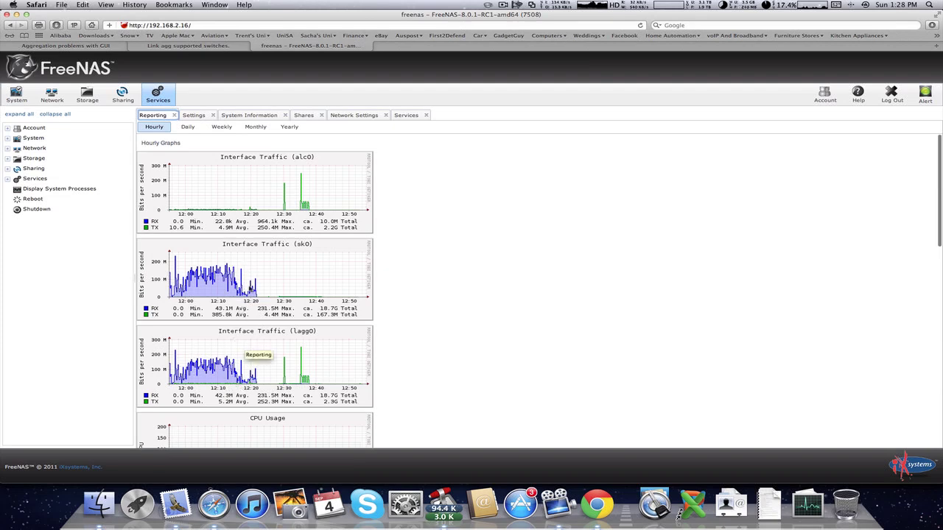
pyautogui.scroll(-1, 252, 345)
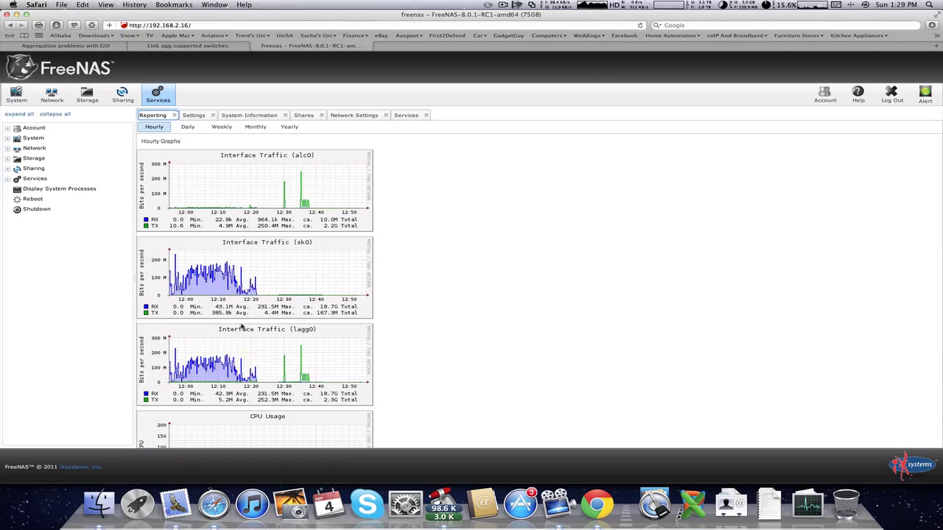
pyautogui.doubleClick(301, 248)
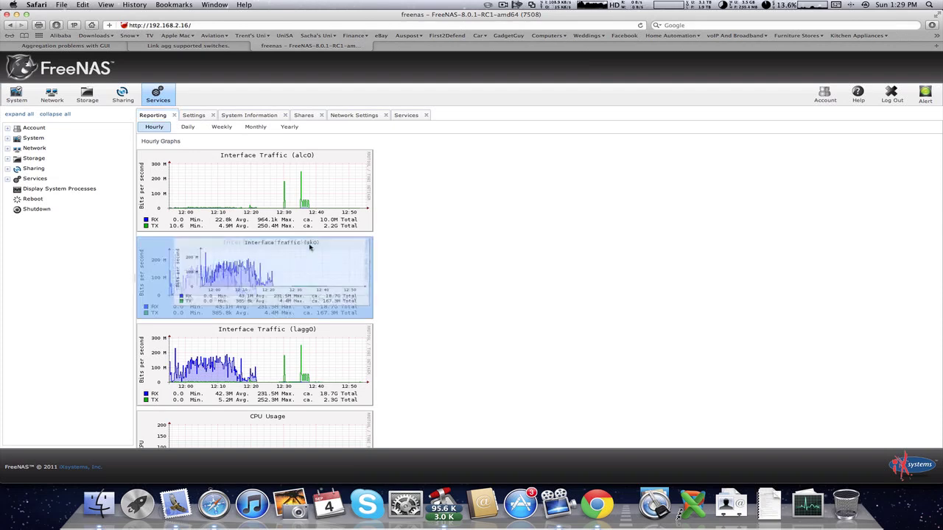
pyautogui.click(490, 253)
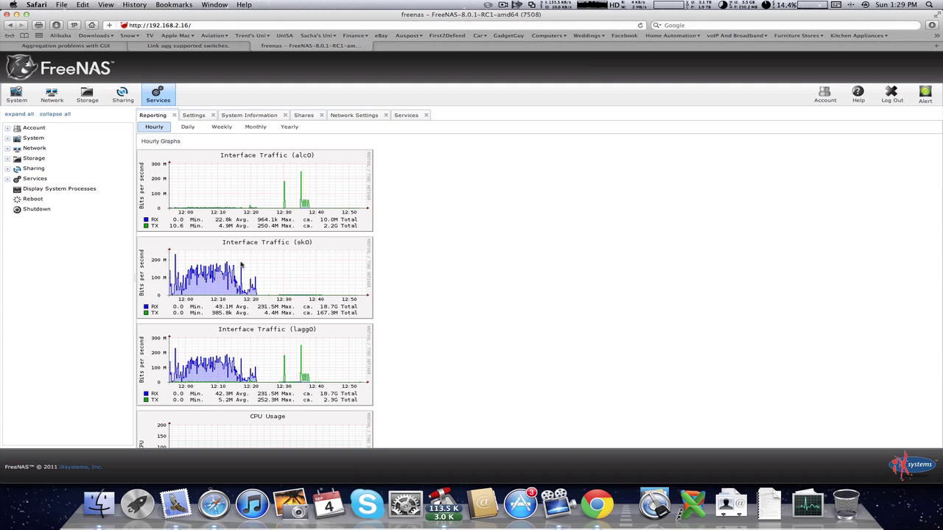
pyautogui.moveTo(322, 261)
pyautogui.mouseDown()
pyautogui.moveTo(274, 279)
pyautogui.moveTo(331, 258)
pyautogui.mouseUp()
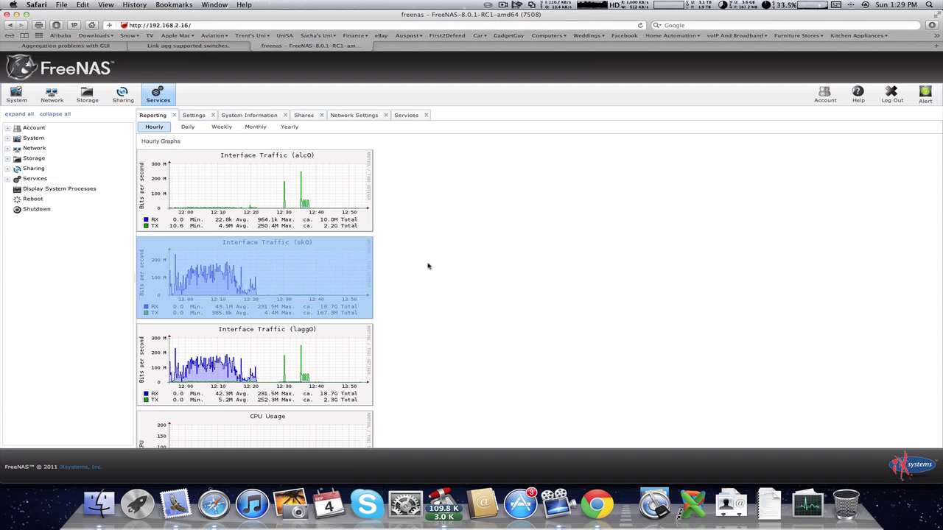
pyautogui.click(406, 284)
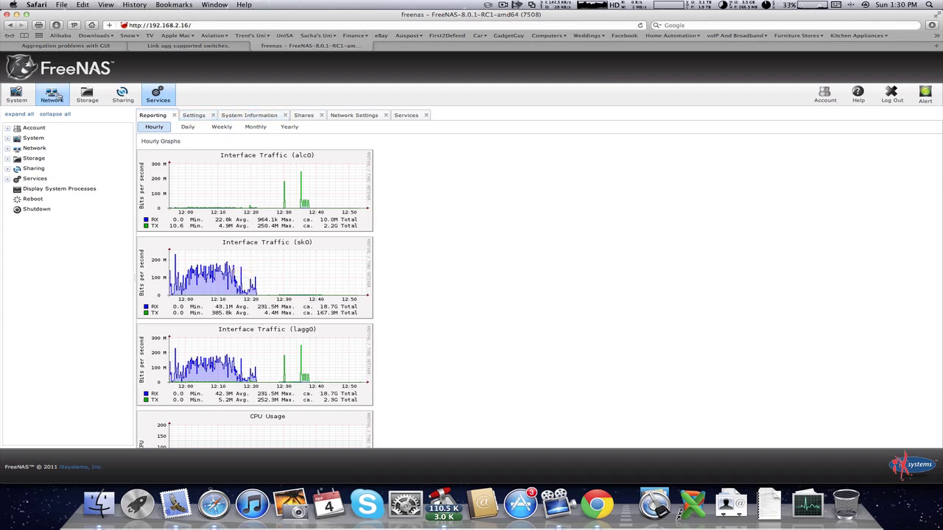
# Inspect lagg0's LACP settings over sk0 and alc0 unchanged, then view Static Routes and Interfaces.
pyautogui.click(52, 95)
pyautogui.click(257, 129)
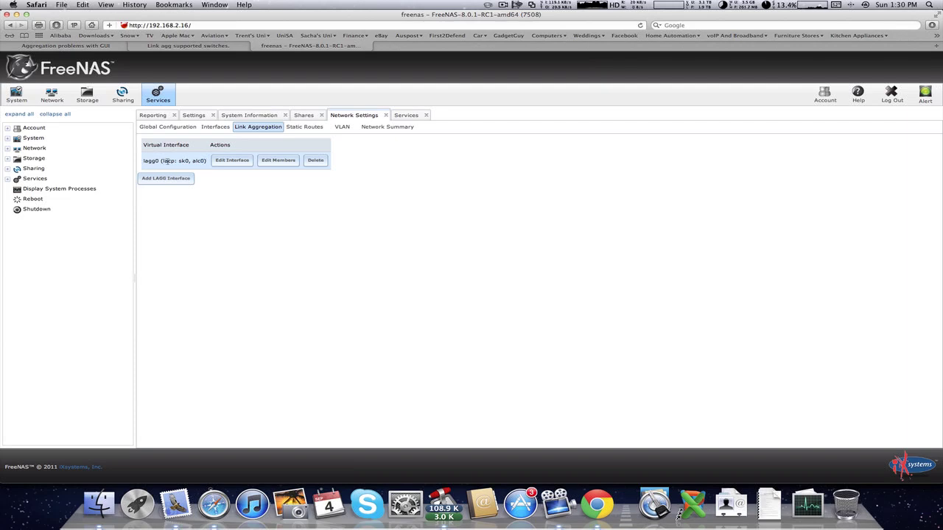
pyautogui.click(224, 162)
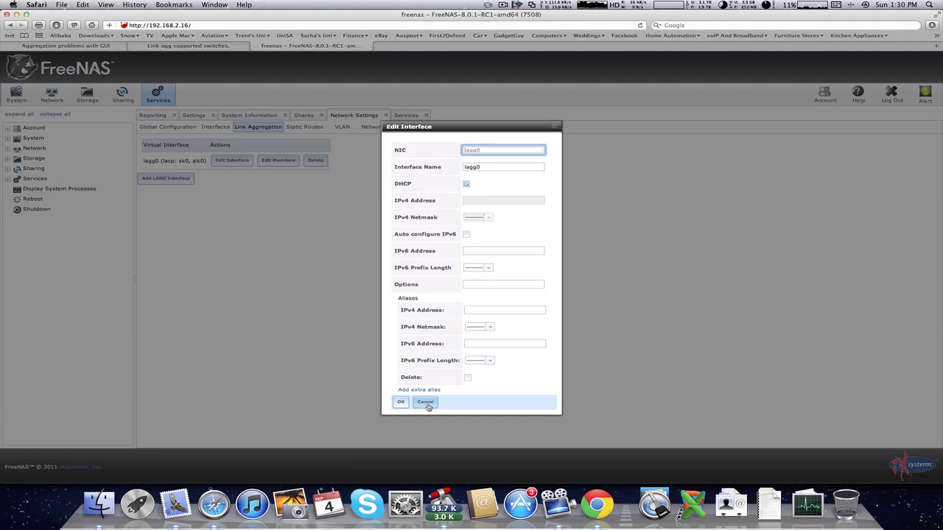
pyautogui.click(426, 403)
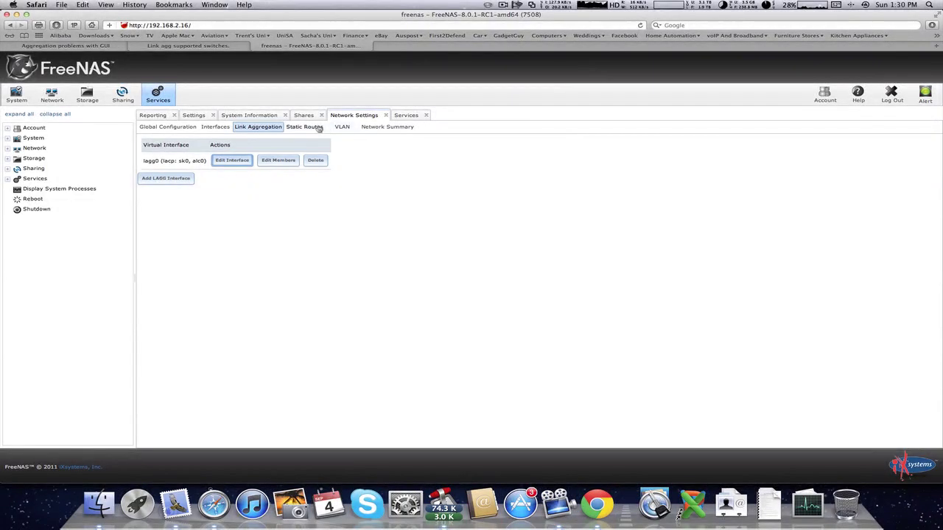
pyautogui.click(302, 132)
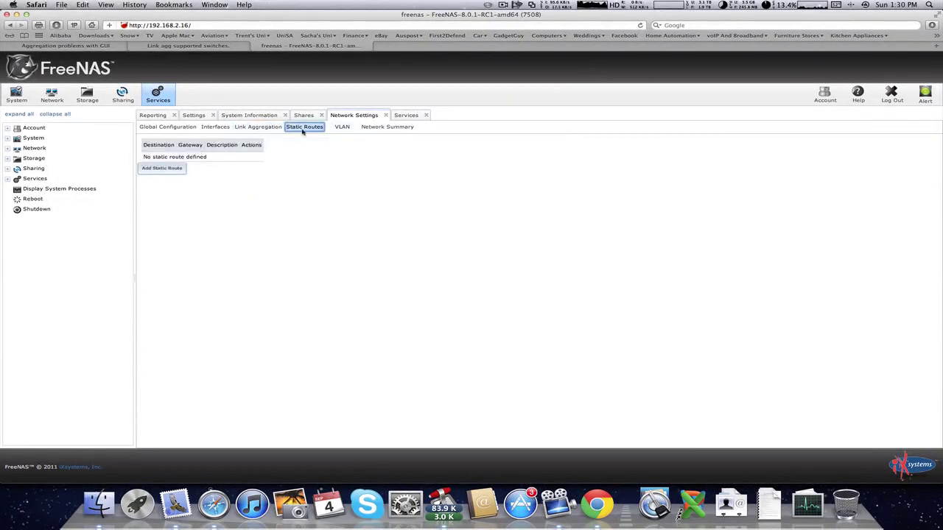
pyautogui.click(215, 126)
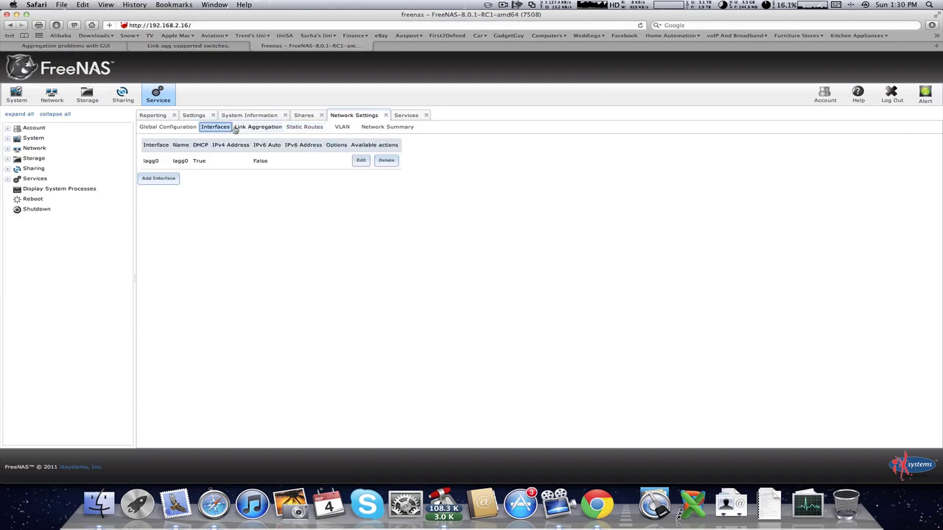